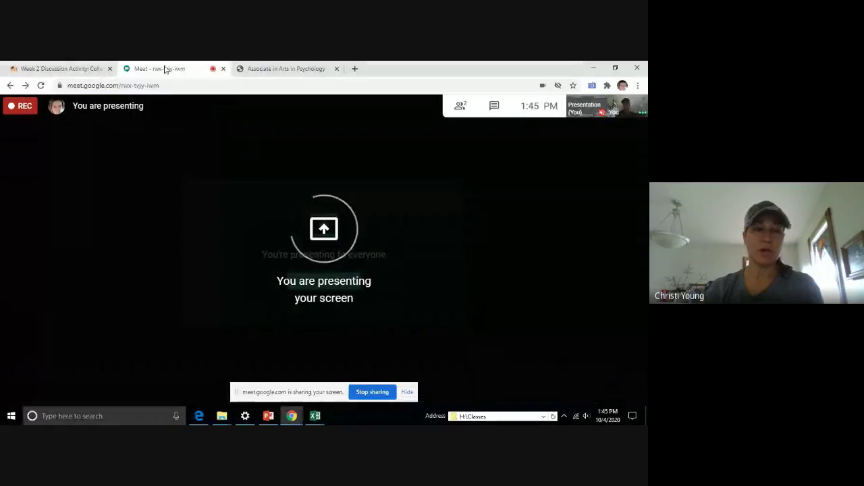
Switch to the EDP example workbook in Excel and review the student details and Term 1: Fall 2016 courses
key(alt+Tab)
key(alt+Tab)
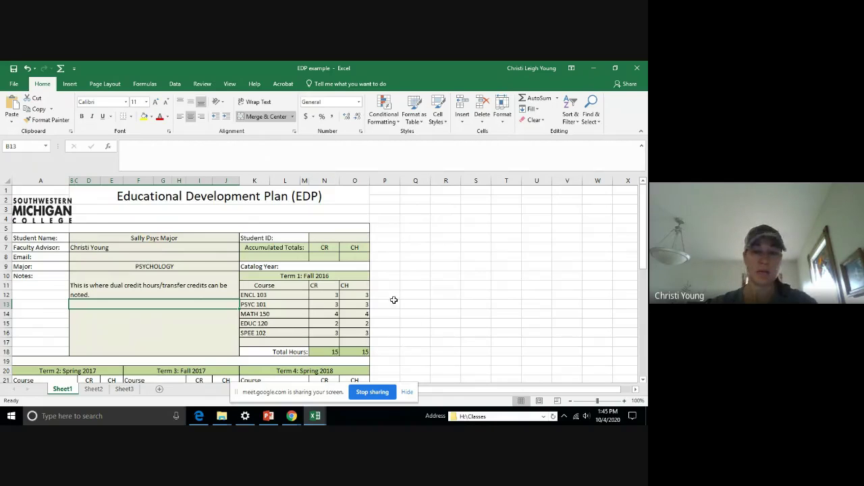
click(645, 216)
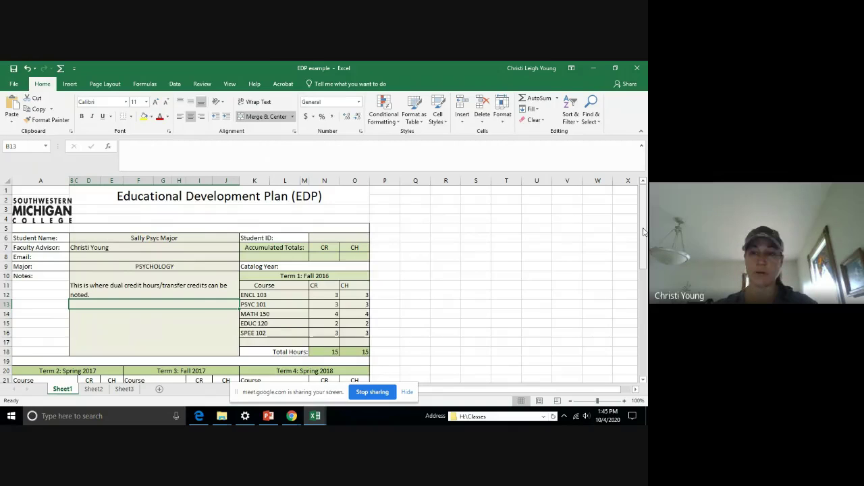
drag(644, 231, 644, 244)
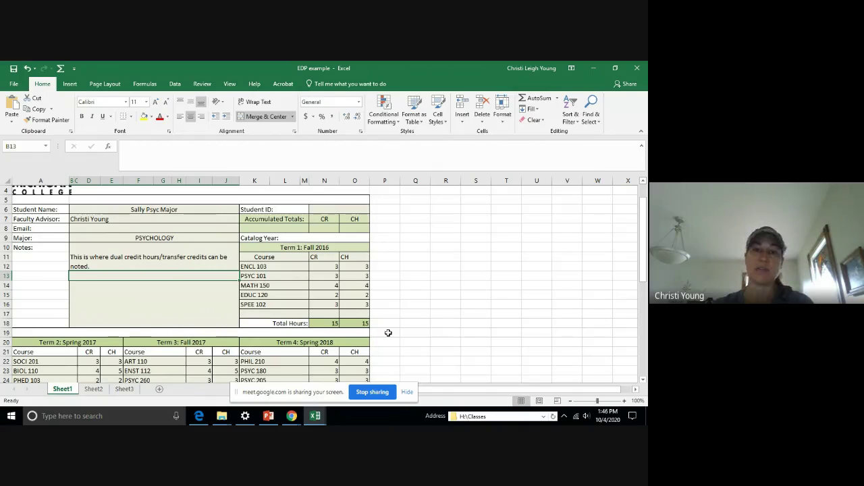
Switch to Chrome and bring up the Associate in Arts in Psychology PDF
key(alt)
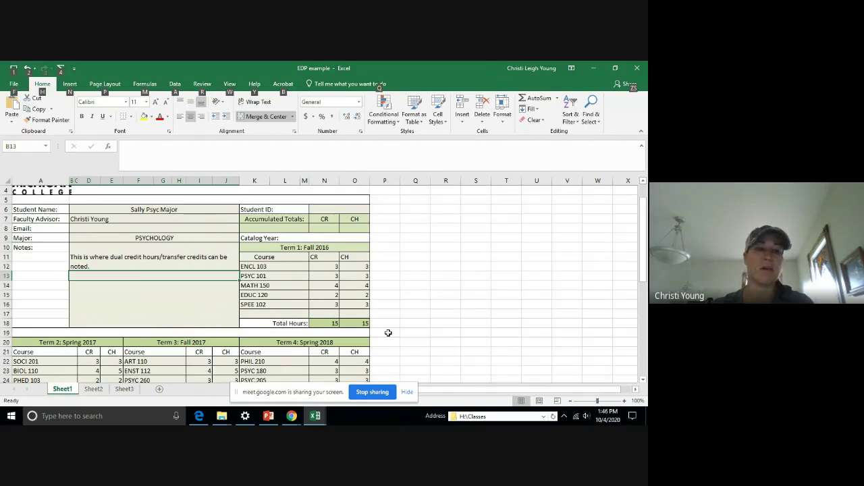
key(alt+Tab)
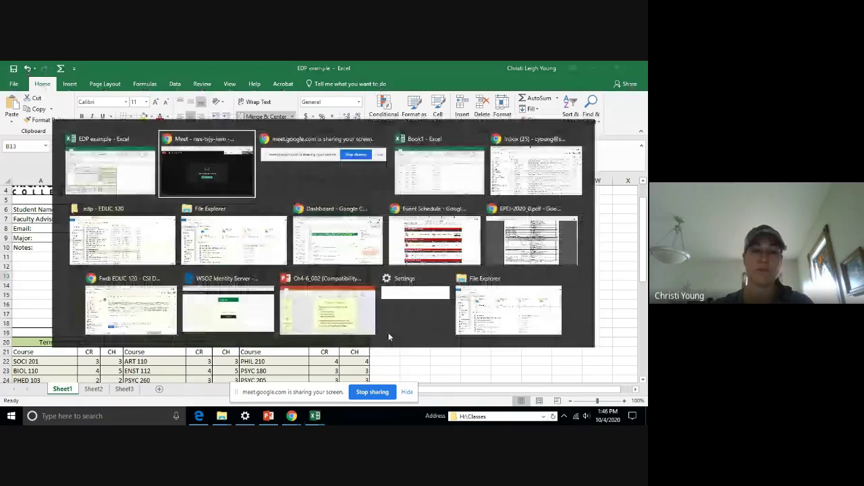
key(alt+Tab)
key(alt+Tab)
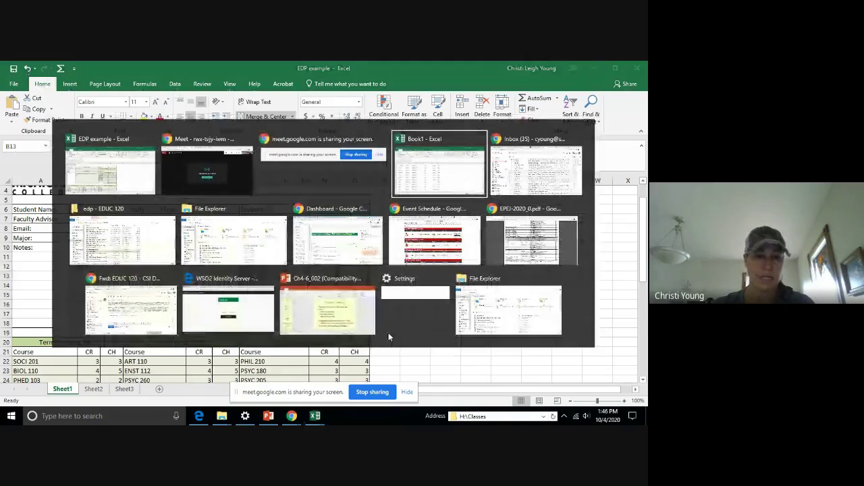
key(Down)
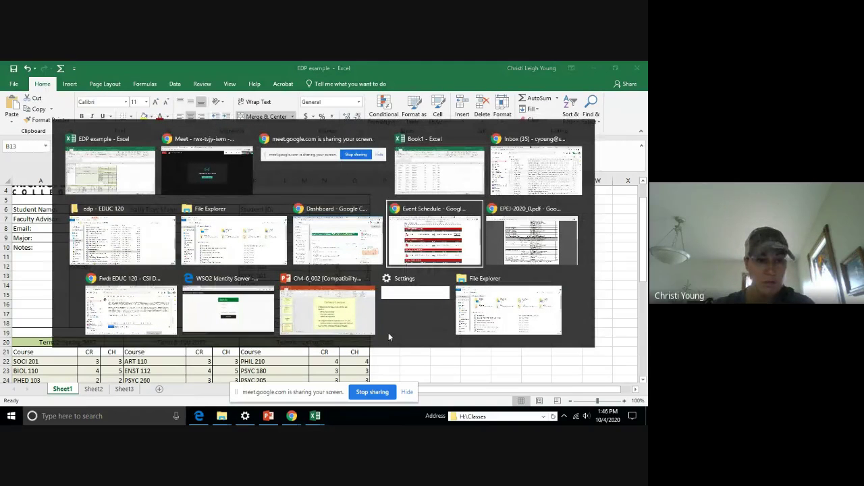
key(Left)
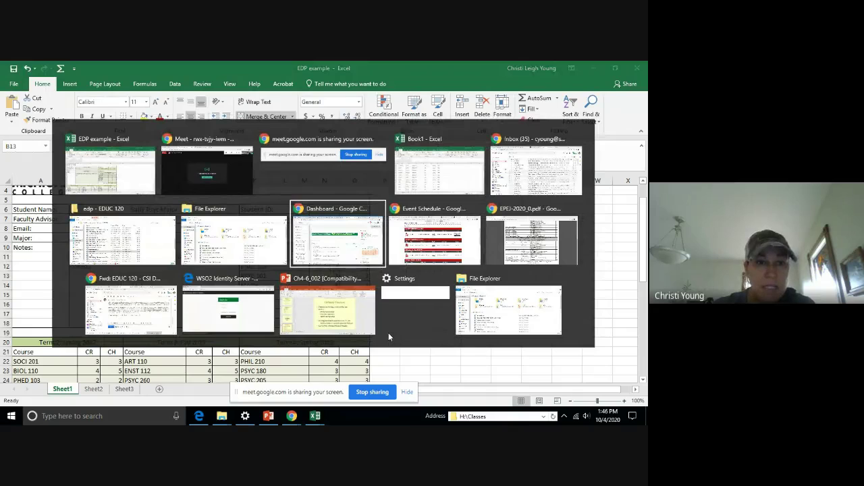
key(Down)
key(Up)
key(Up)
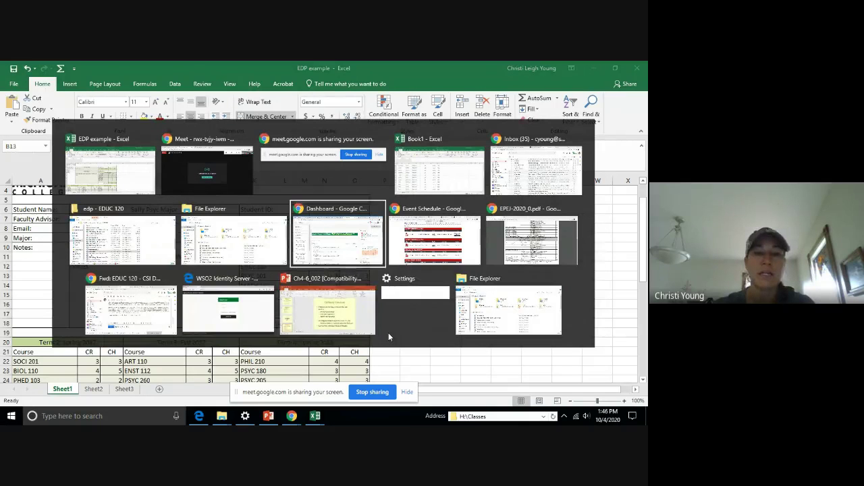
key(Left)
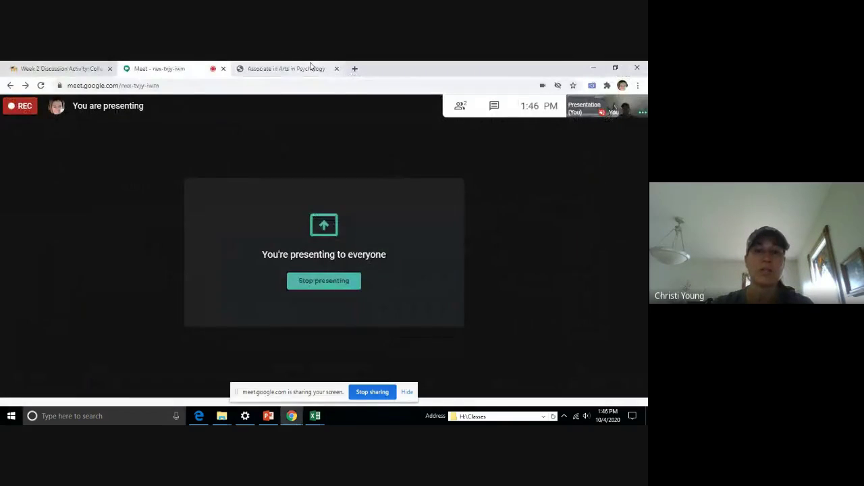
click(311, 68)
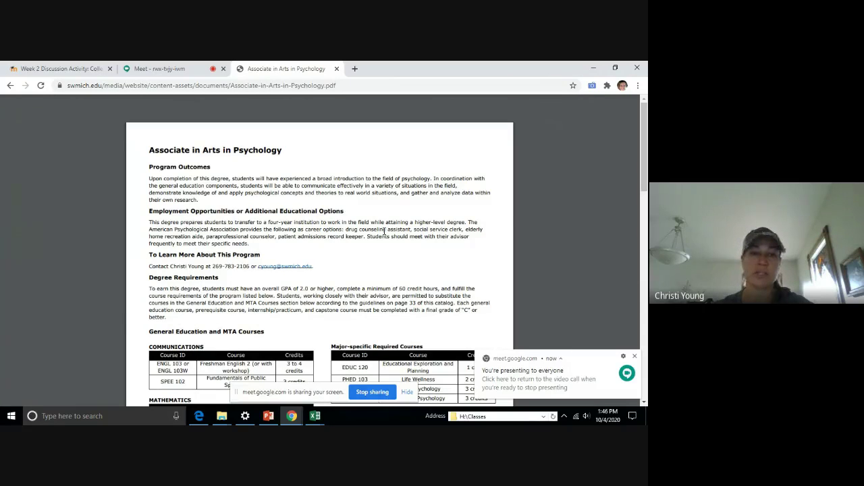
Examine the psychology degree's general education, major-specific and elective course lists, and its example semester-by-semester course sequence
scroll(385, 231, down, 2)
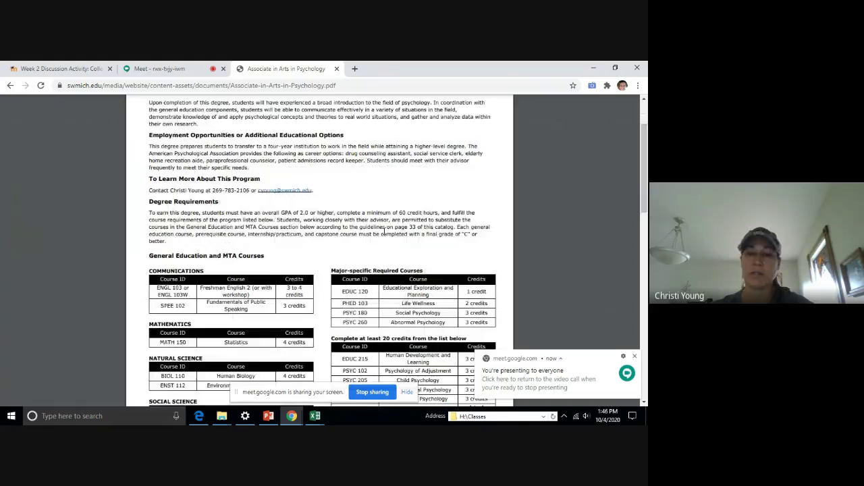
scroll(384, 232, down, 2)
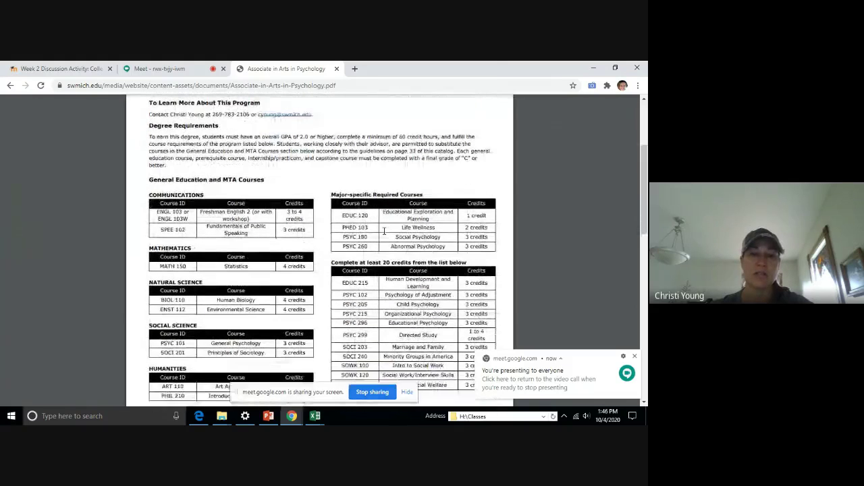
scroll(384, 232, down, 1)
scroll(384, 232, down, 1)
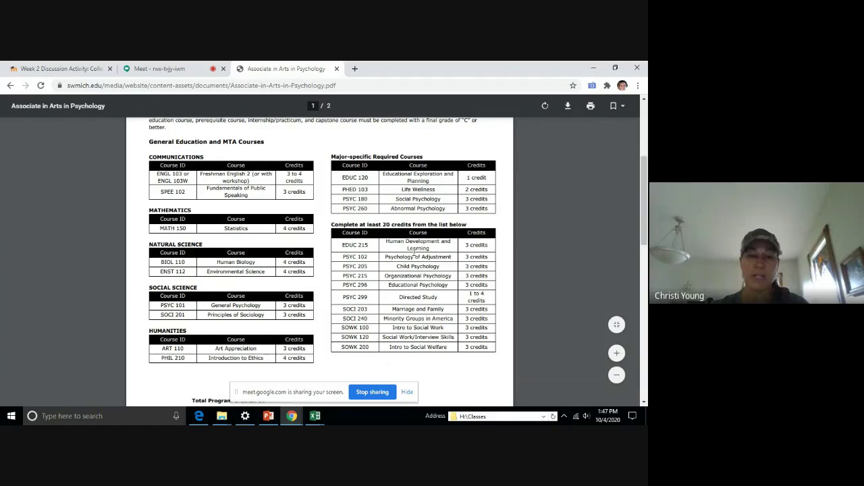
scroll(413, 252, down, 1)
scroll(414, 252, down, 3)
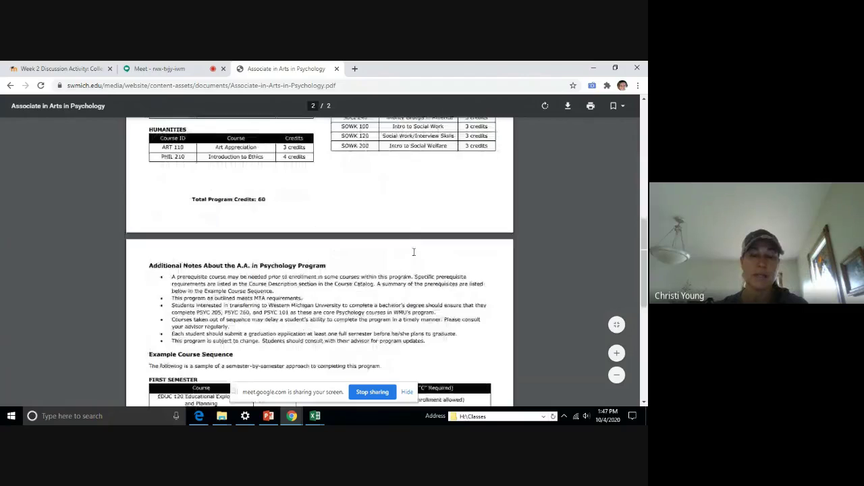
scroll(413, 252, down, 2)
scroll(414, 252, down, 1)
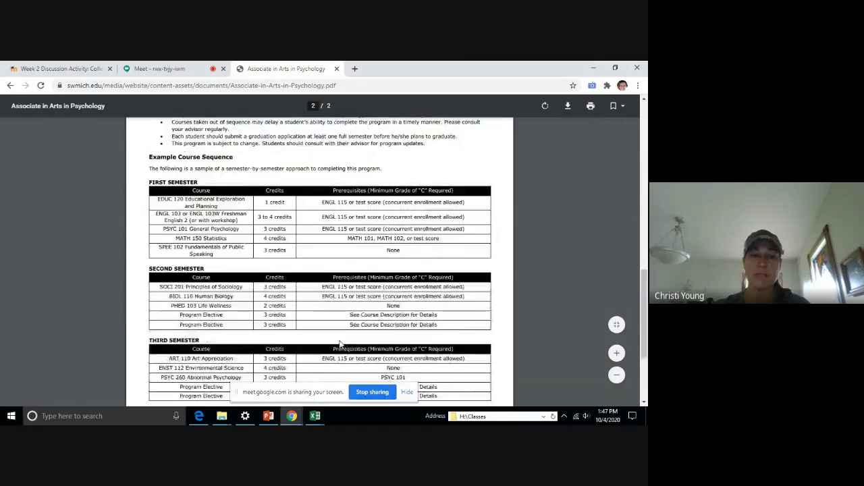
scroll(339, 344, down, 1)
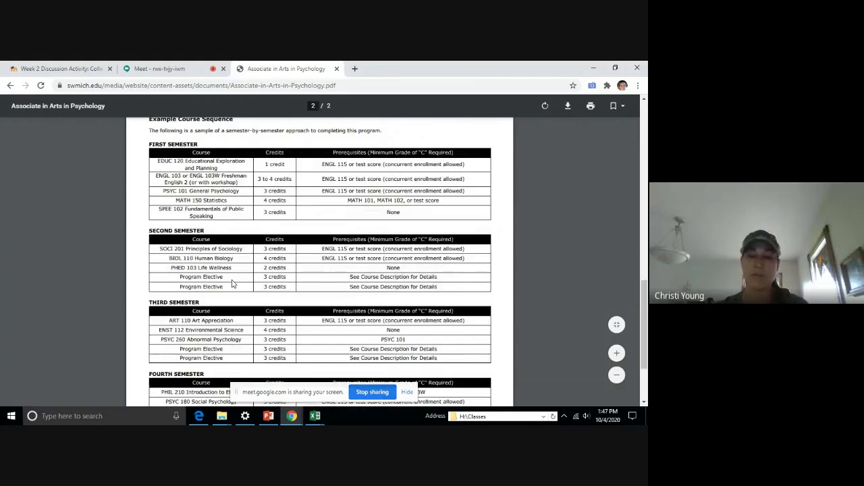
scroll(231, 283, up, 5)
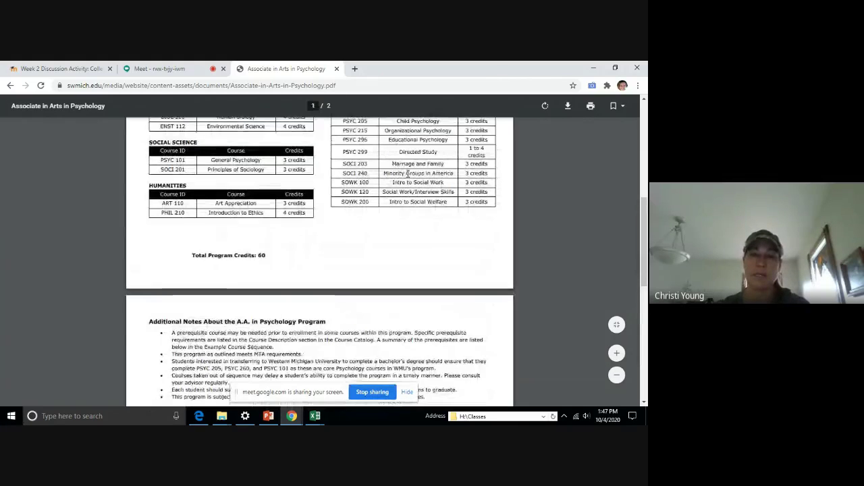
scroll(407, 173, up, 2)
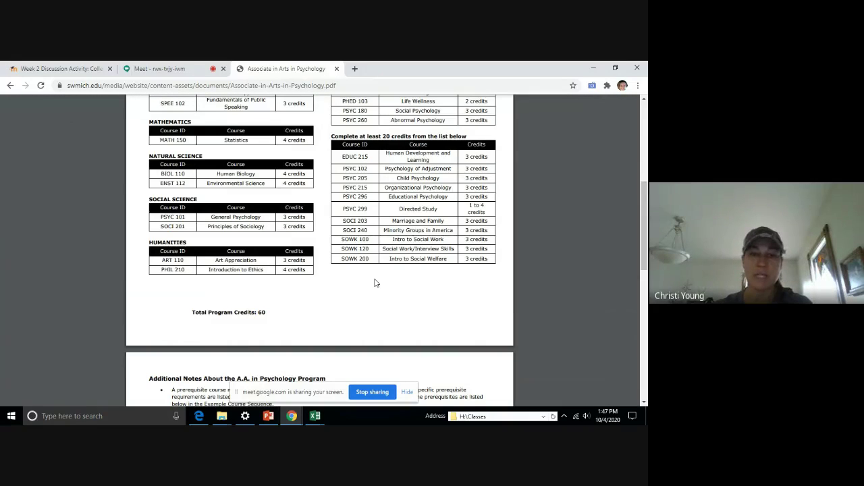
Switch back to the EDP example workbook in Excel and view the course plans for Terms 2 to 4
key(alt+Tab)
key(Down)
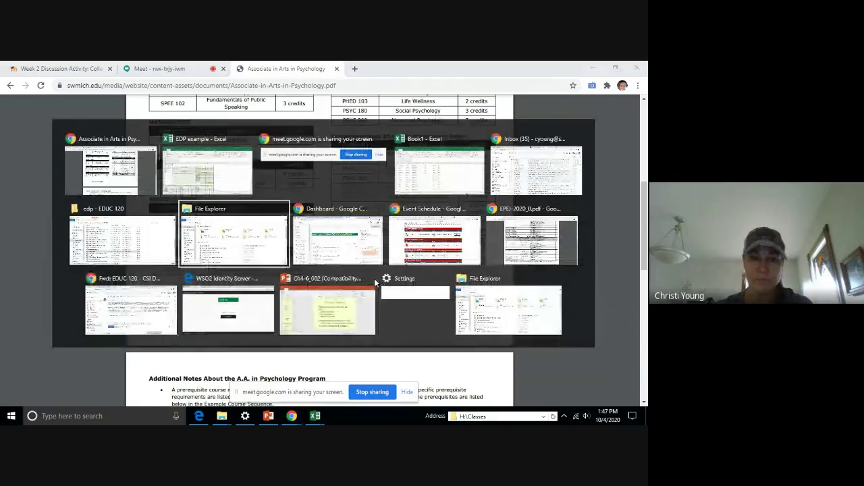
key(Right)
key(Right)
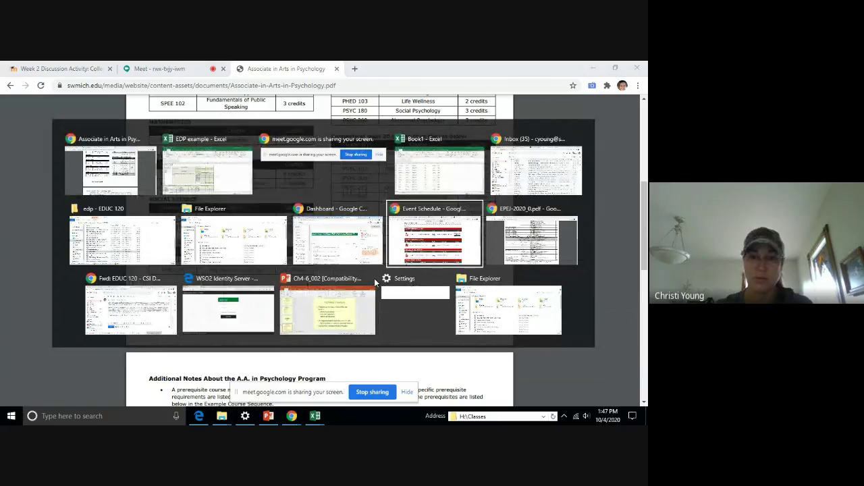
key(Up)
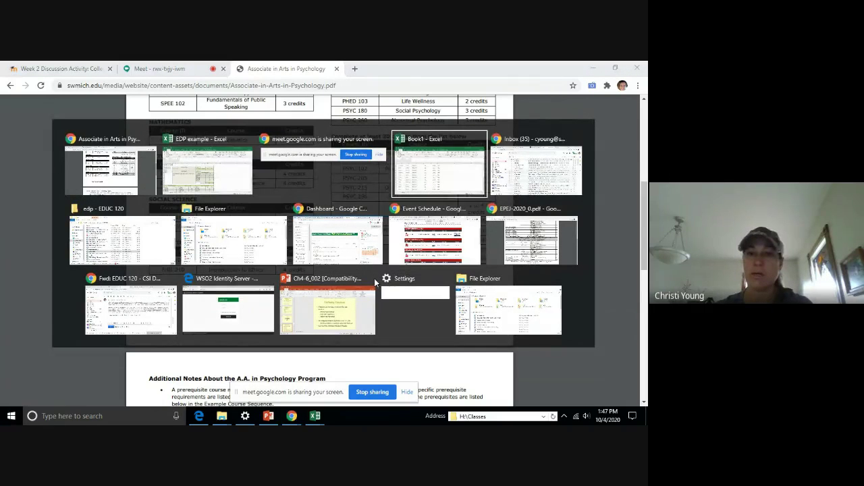
key(Right)
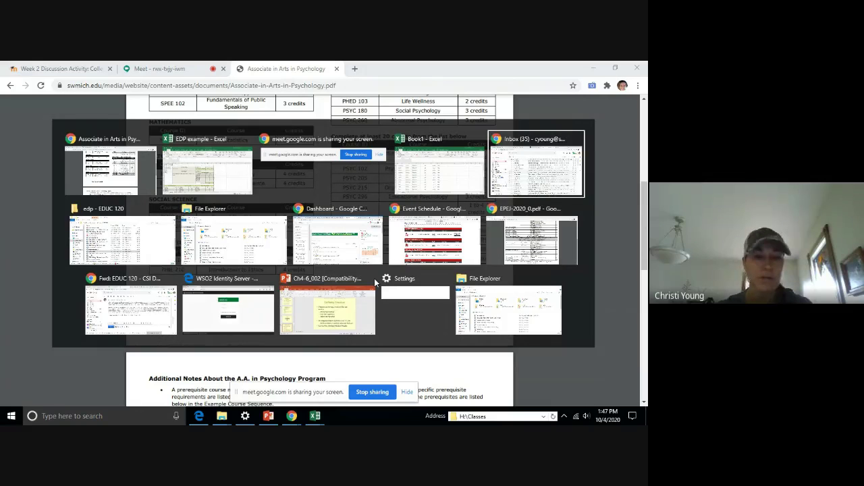
key(Left)
key(Down)
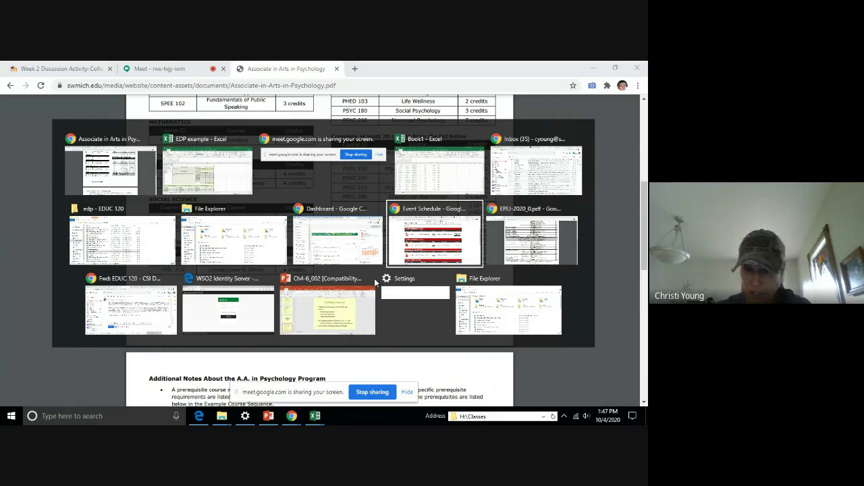
key(Up)
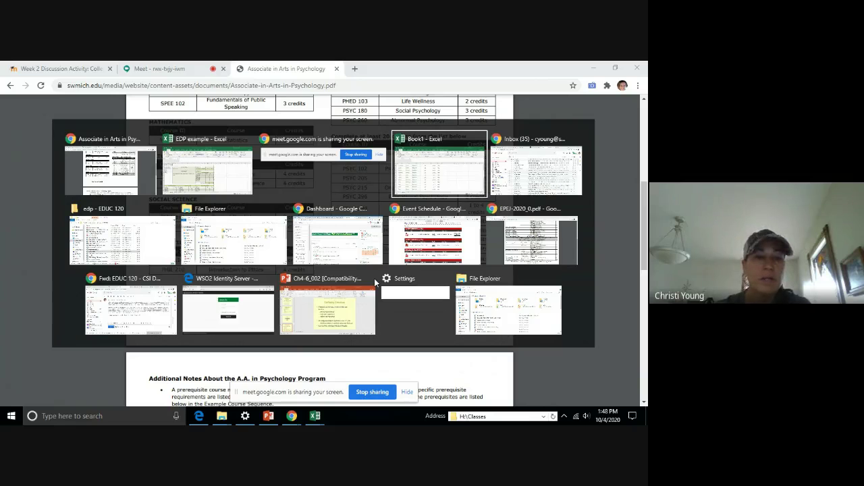
key(Left)
key(Left)
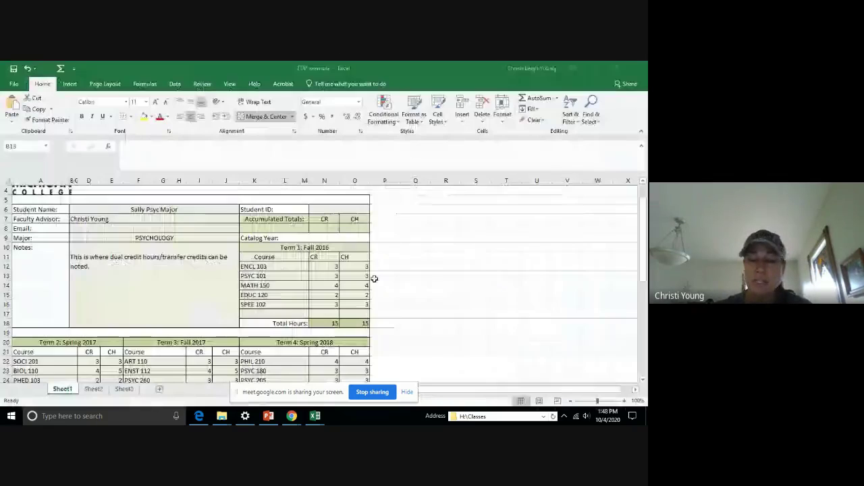
key(Down)
key(Down)
key(Down)
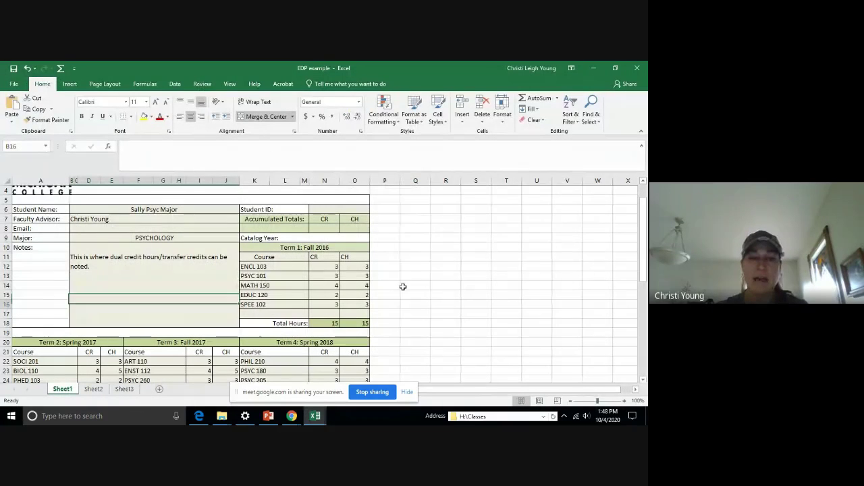
key(Down)
drag(645, 233, 645, 287)
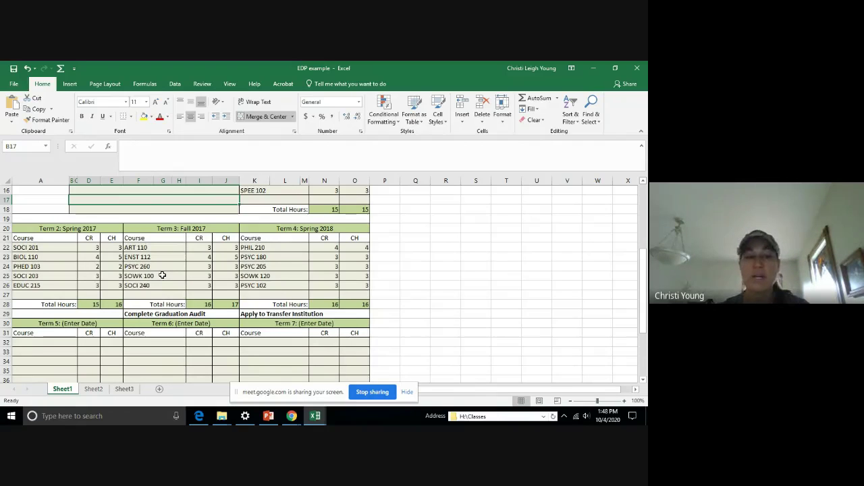
Check the order of the social work courses, SOWK 100 in Term 3 and SOWK 120 in Term 4
click(273, 277)
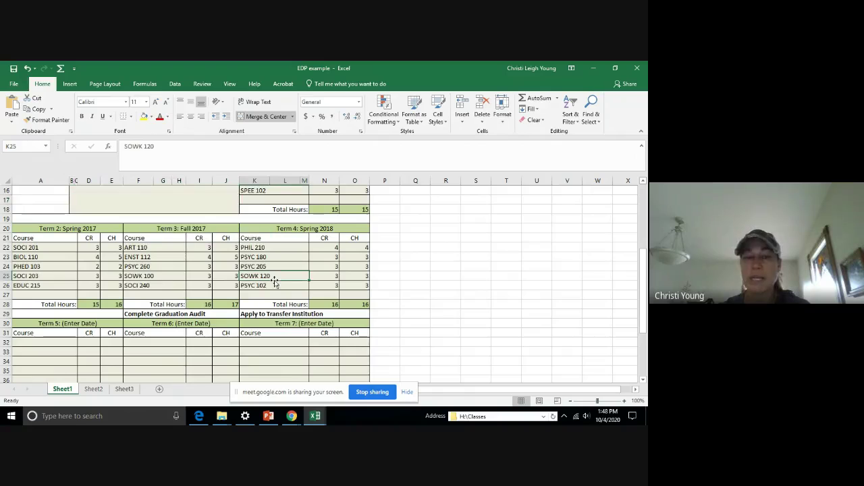
click(154, 277)
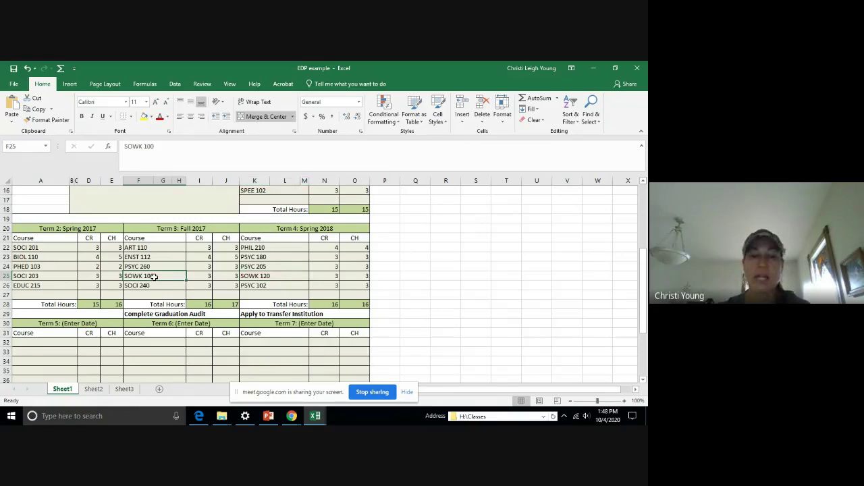
click(276, 273)
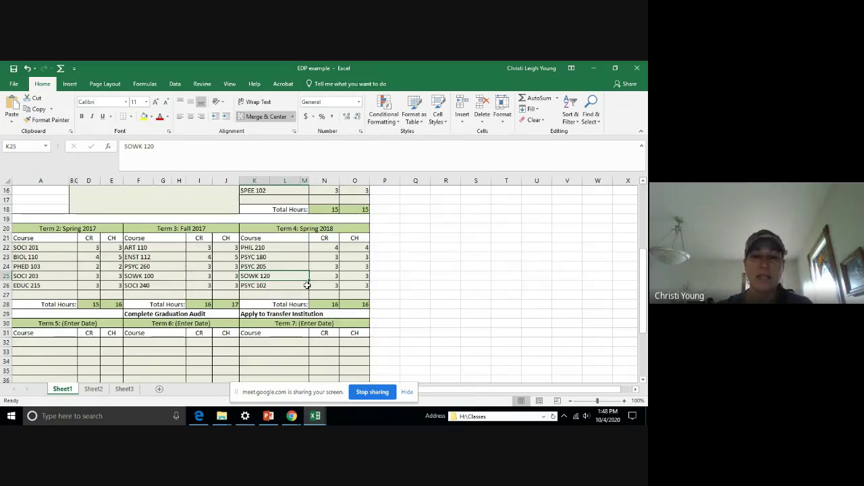
Return to the psychology degree PDF in Chrome and review the program notes and the prerequisites in the Example Course Sequence
key(alt+Tab)
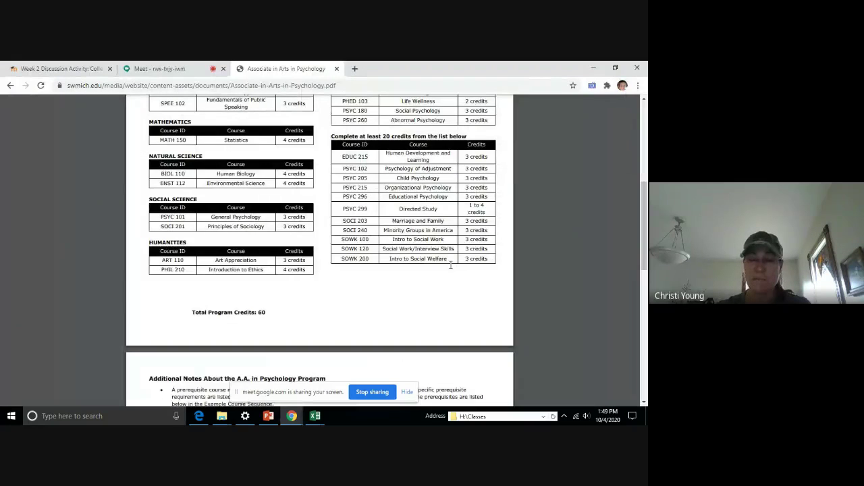
scroll(450, 265, down, 10)
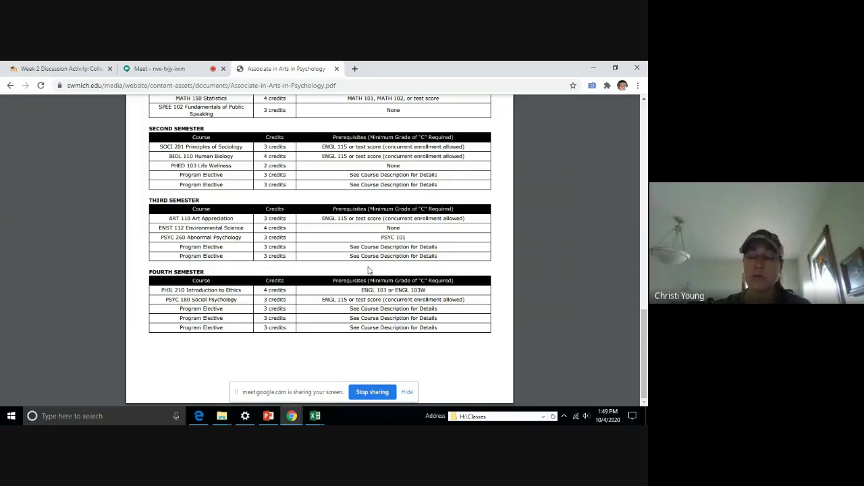
scroll(368, 270, up, 5)
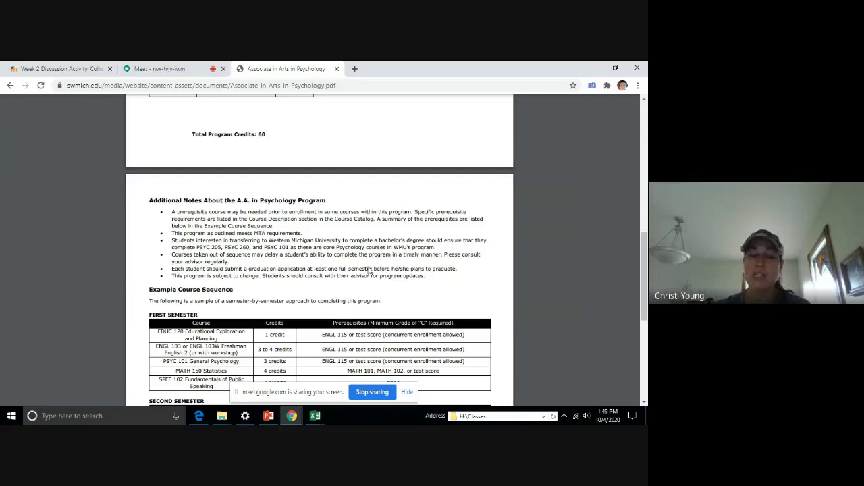
scroll(369, 270, down, 1)
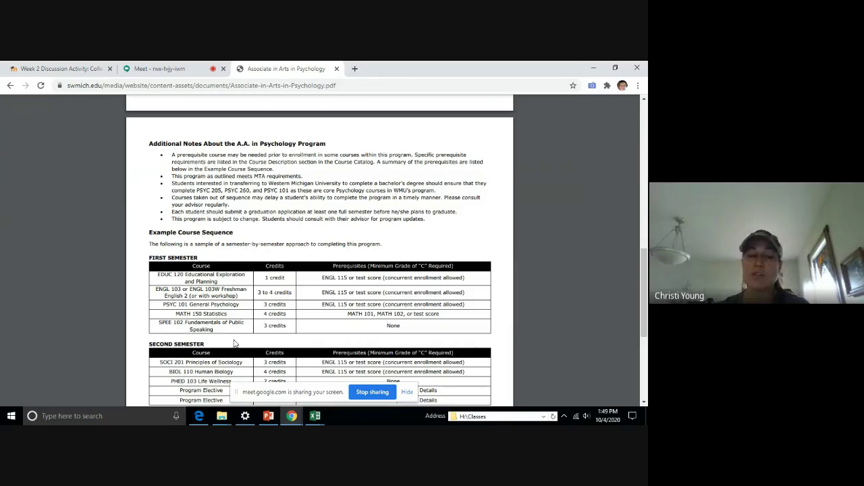
scroll(234, 344, down, 1)
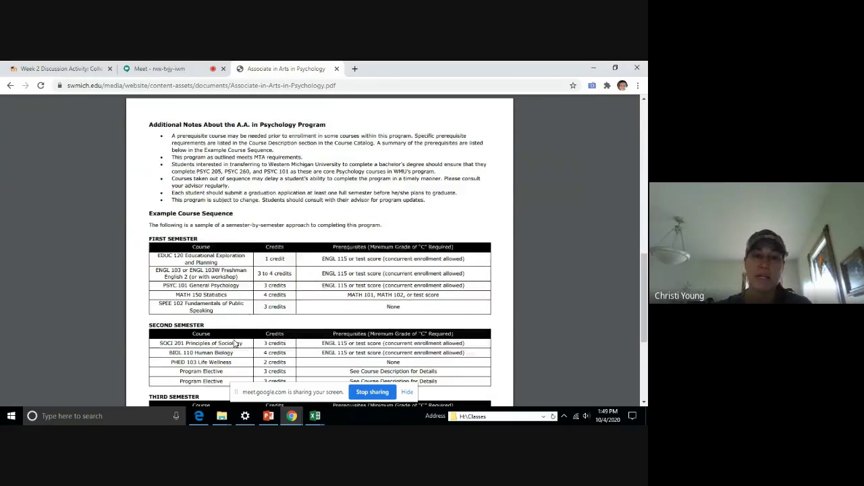
Switch to the Term 2 to Term 4 course plans in the EDP example workbook in Excel
key(alt+Tab)
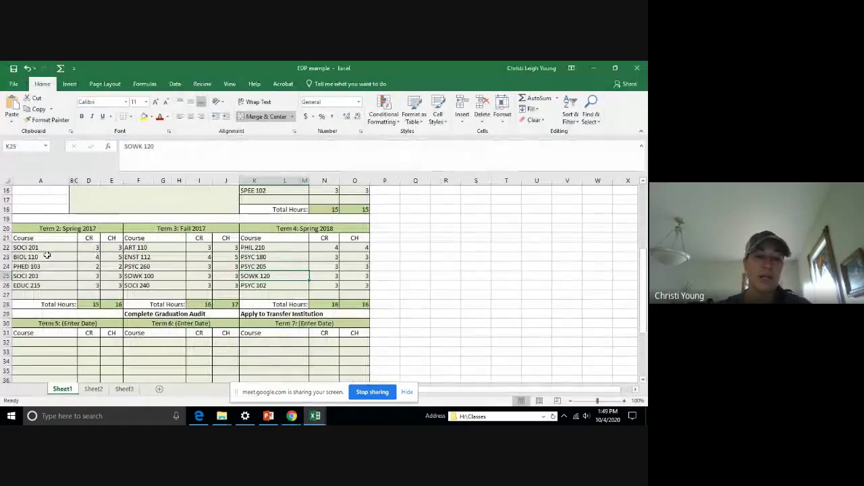